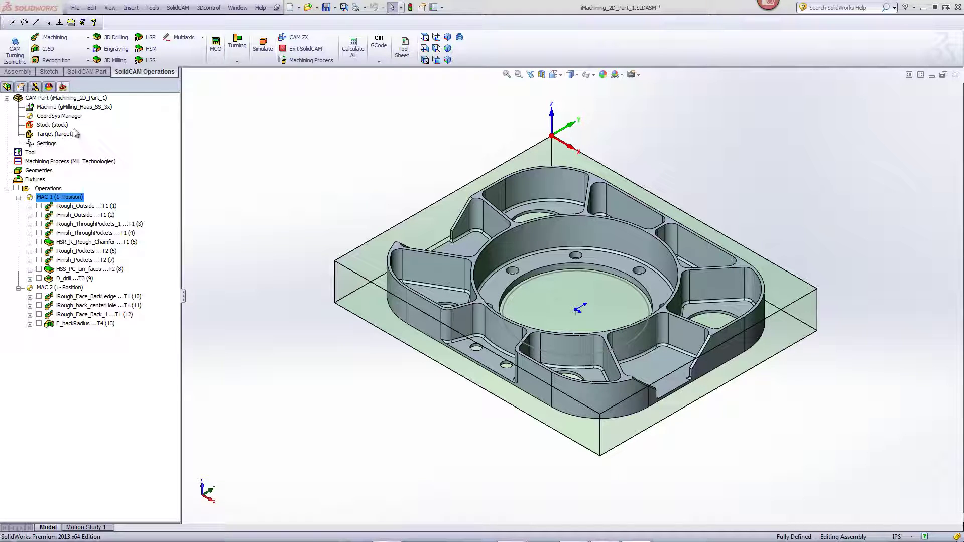
- Open Milling Part Data for iMachining_2D_Part_1 to see Haas_SS, Aluminum_100BHN-60HRB and machine level
double_click(63, 99)
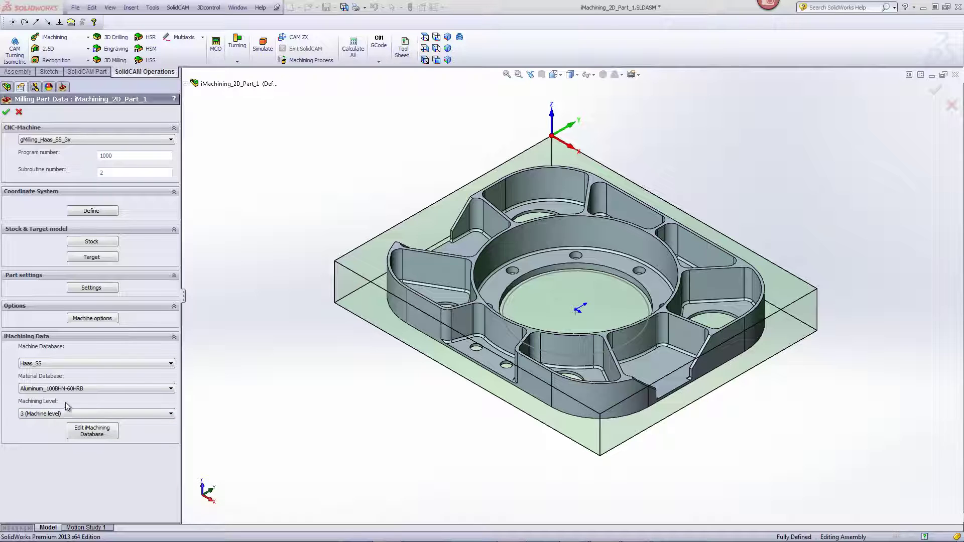
- Confirm the part data settings and select the iRough_Outside operation in the tree
click(6, 112)
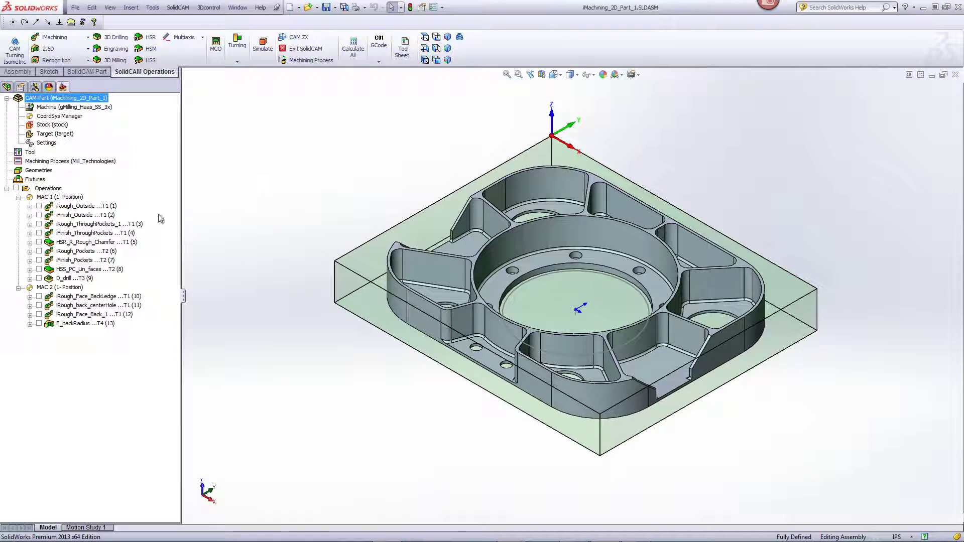
click(74, 207)
- Open iRough_Outside and display its Outside geometry chain on the part
double_click(73, 206)
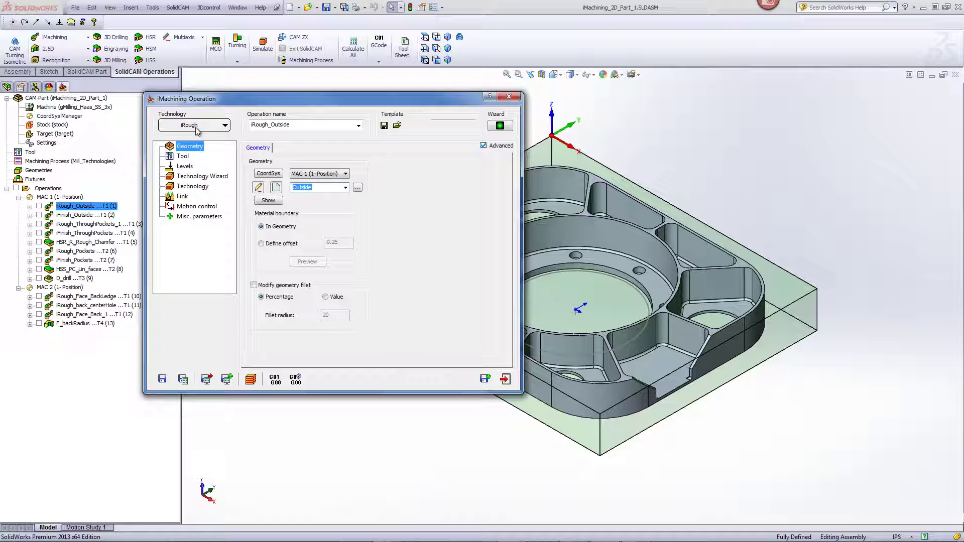
click(268, 201)
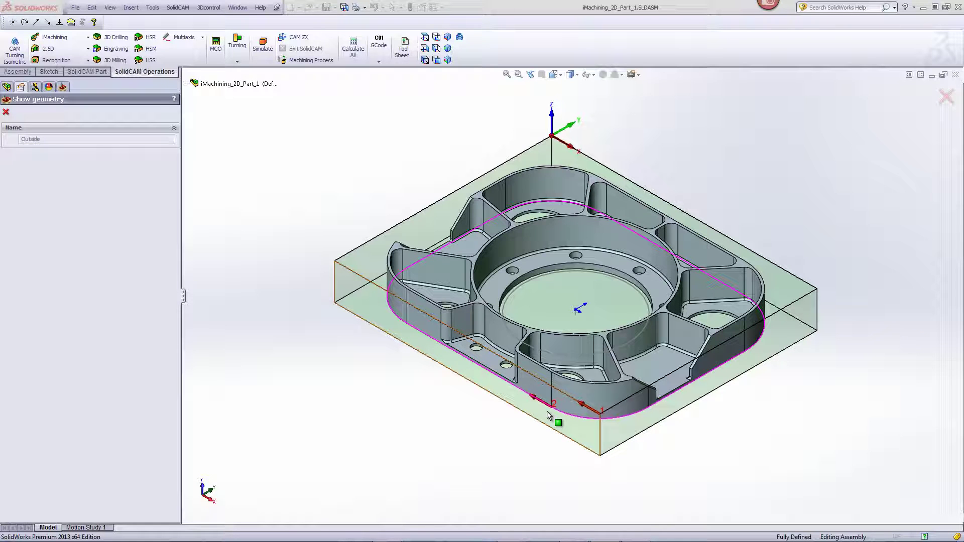
- Set the iRough_Outside pocket depth to 1.25 by picking the part's bottom edge
click(6, 112)
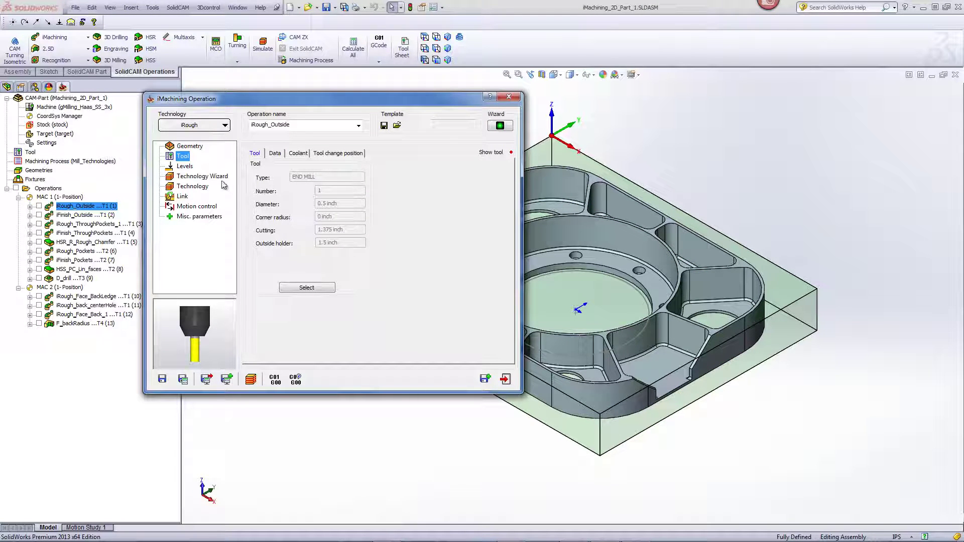
click(185, 167)
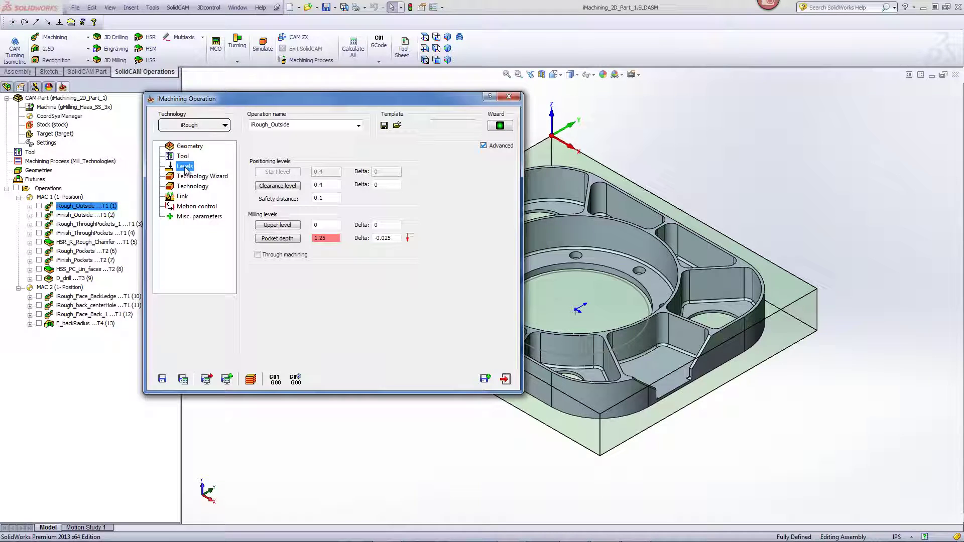
click(295, 239)
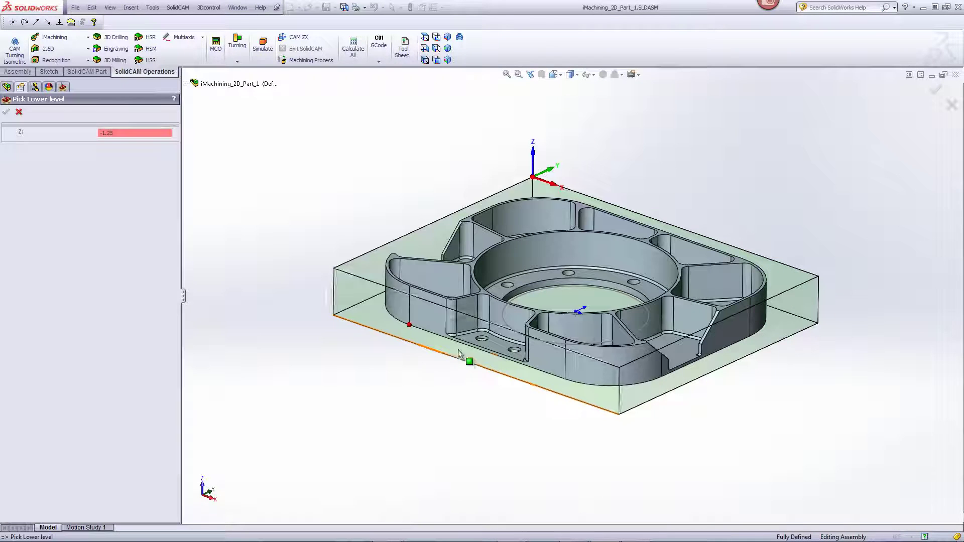
click(431, 339)
click(6, 112)
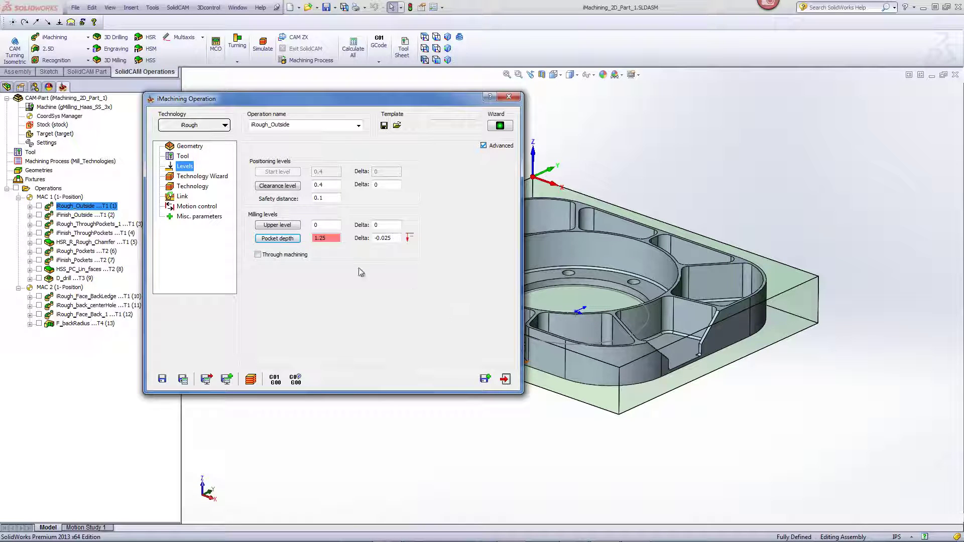
- Review iRough_Outside cutting conditions in the Technology Wizard and launch its simulation
click(196, 177)
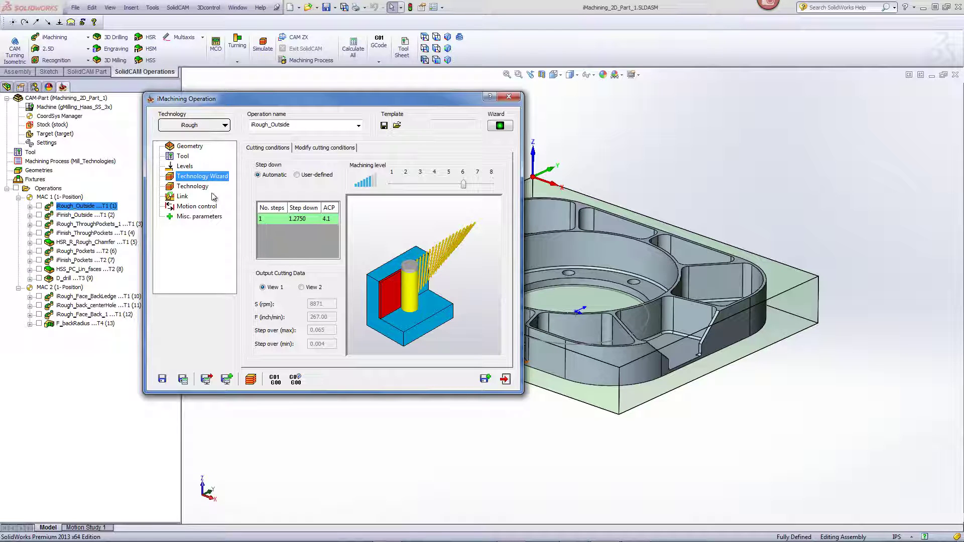
click(182, 156)
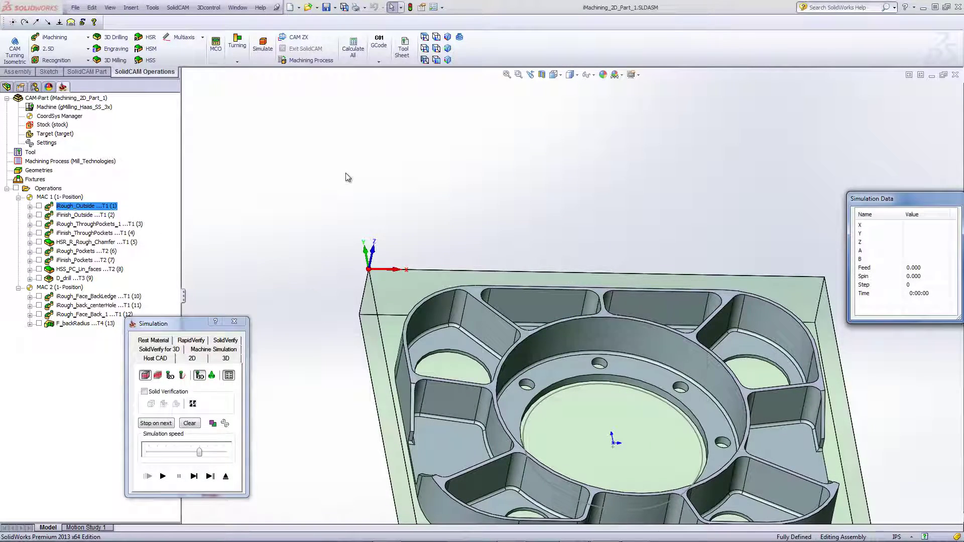
- Play the iRough_Outside roughing toolpath in Top view, then exit back to the operation
click(427, 38)
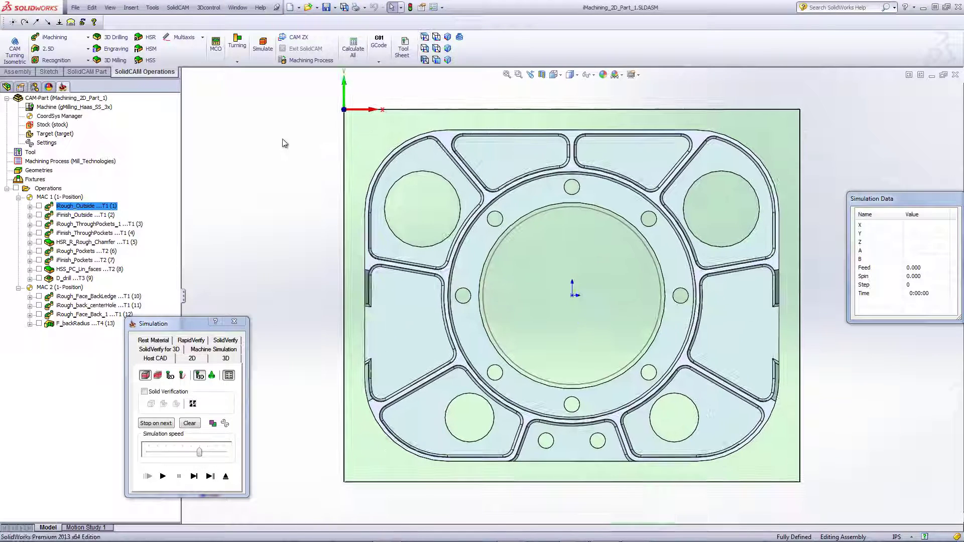
click(162, 476)
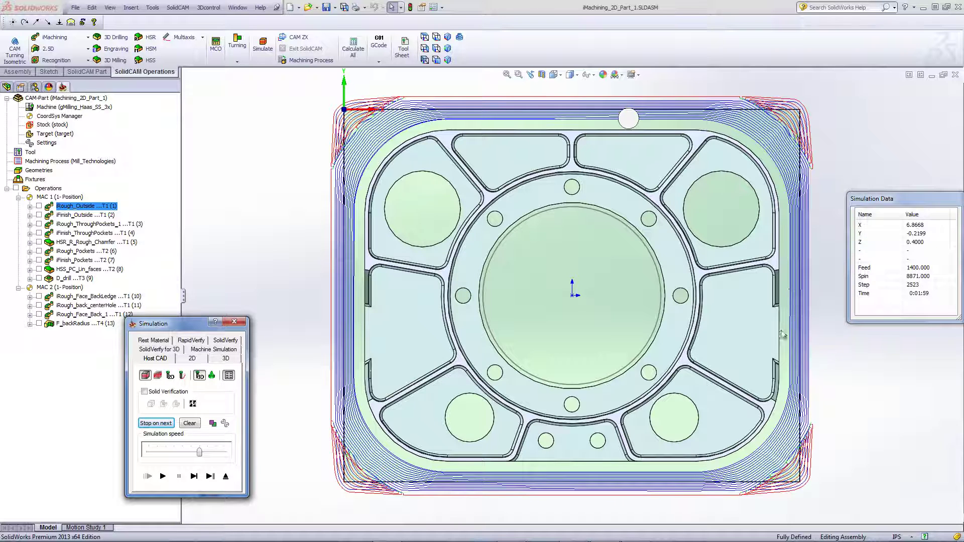
click(226, 477)
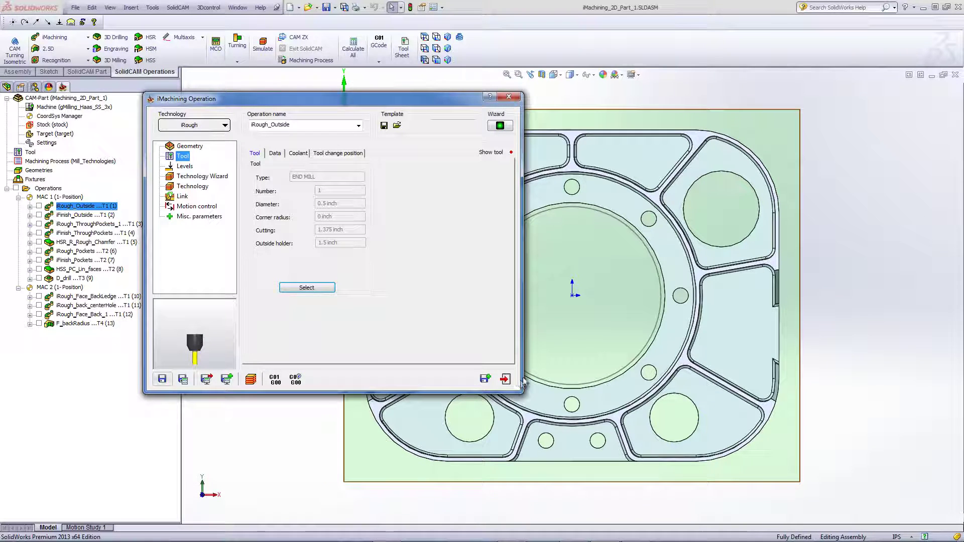
- Close iRough_Outside and review iFinish_Outside's tool, technology and iRest data based on Rough_Outside
click(506, 380)
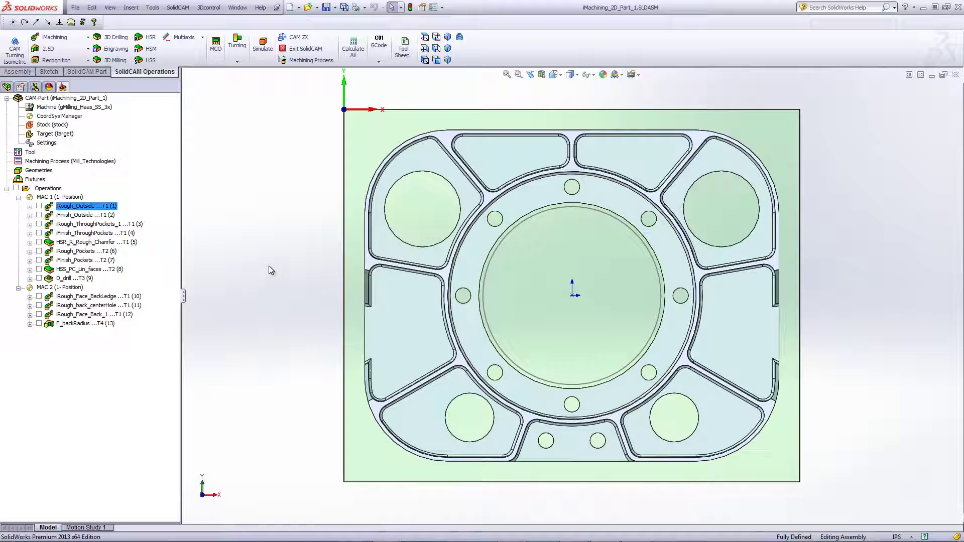
double_click(74, 216)
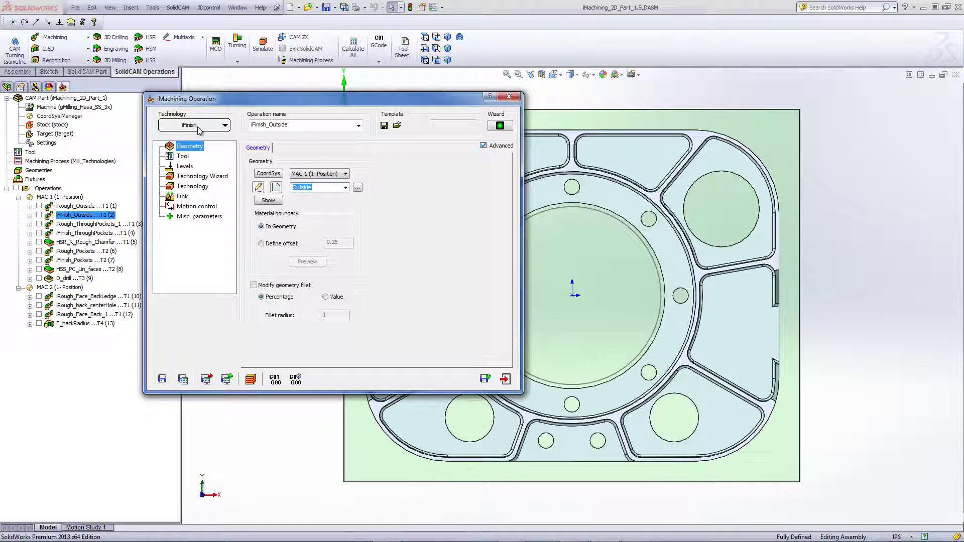
click(183, 157)
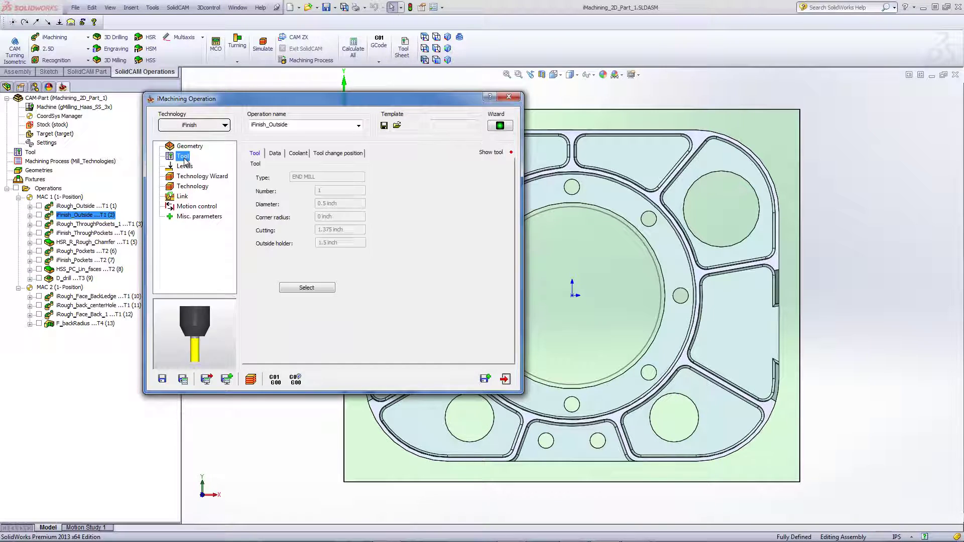
click(186, 186)
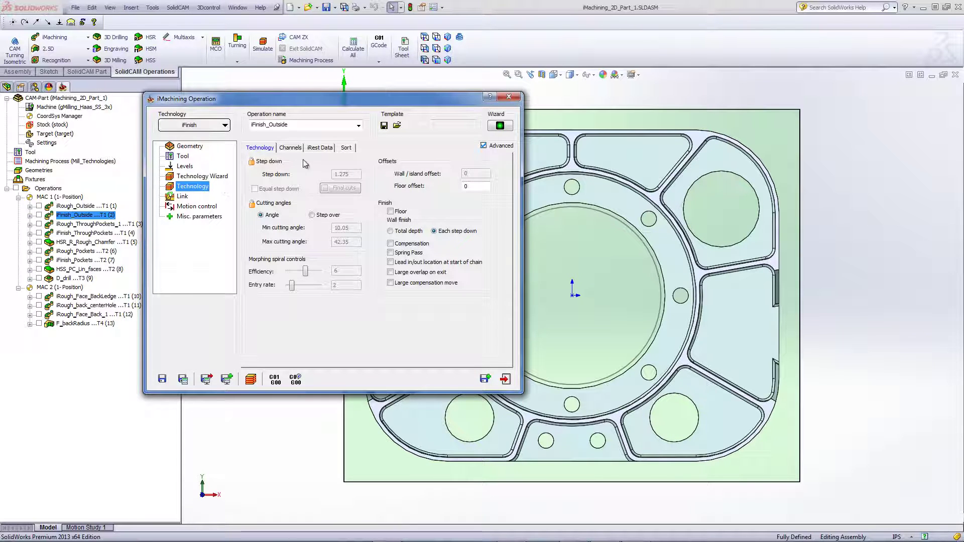
click(320, 149)
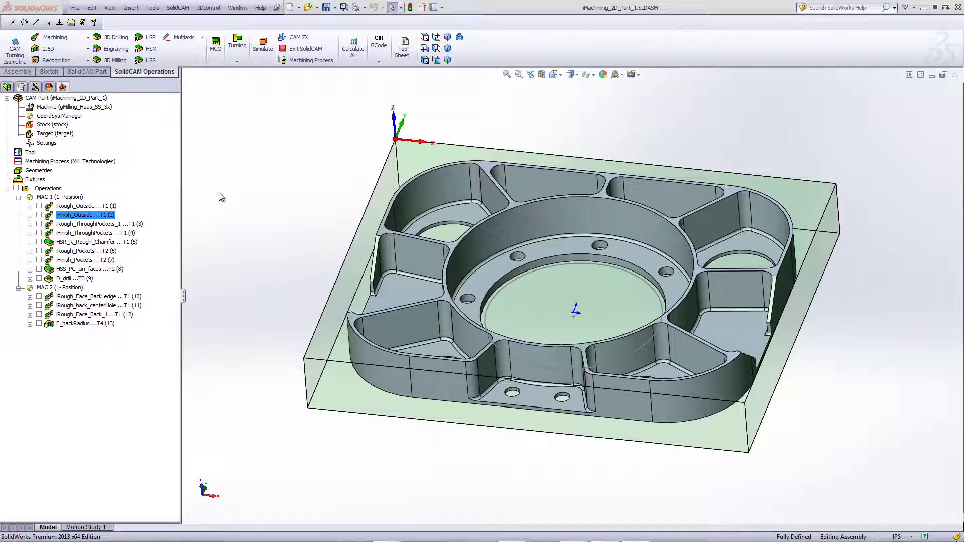
- Open iRough_ThroughPockets_1 and display its ThroughPockets chains on the part from another angle
middle_drag(261, 181, 256, 213)
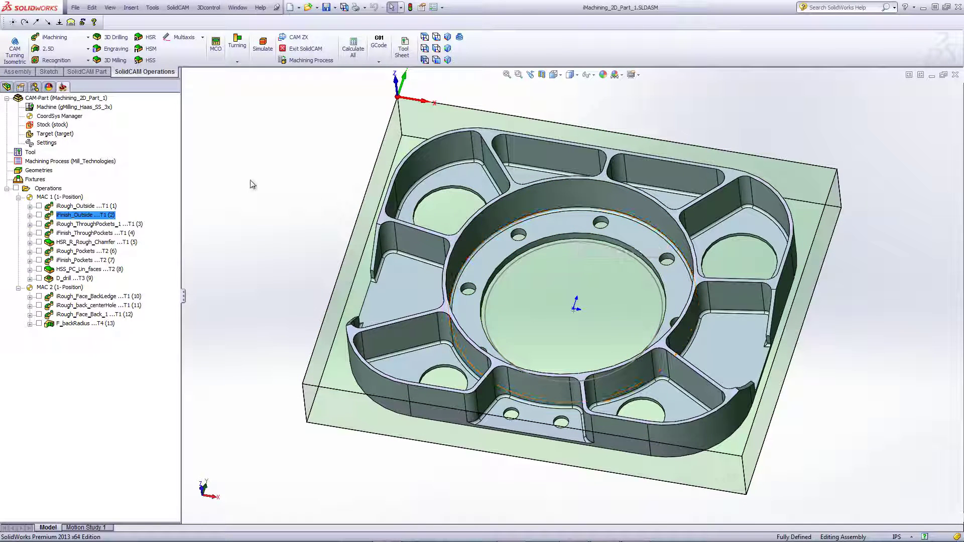
double_click(80, 224)
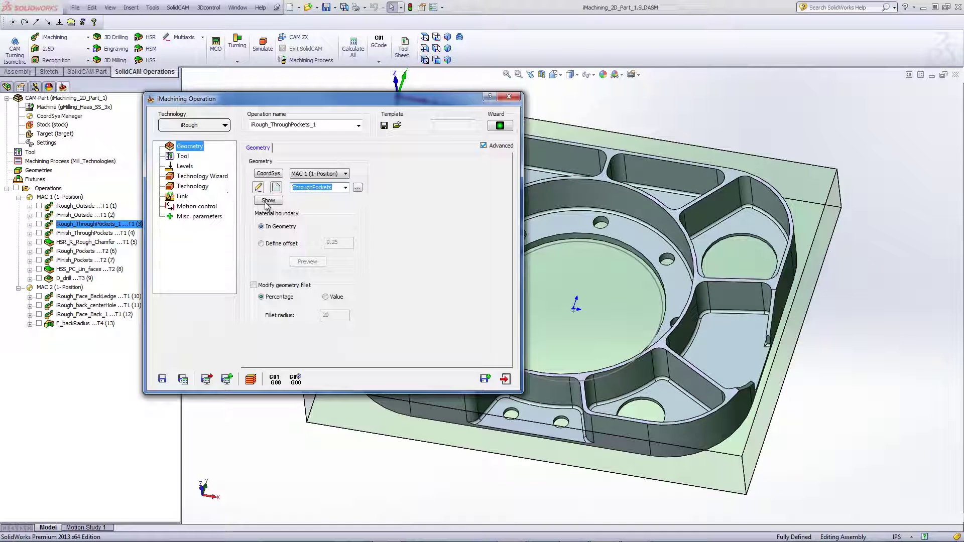
click(268, 201)
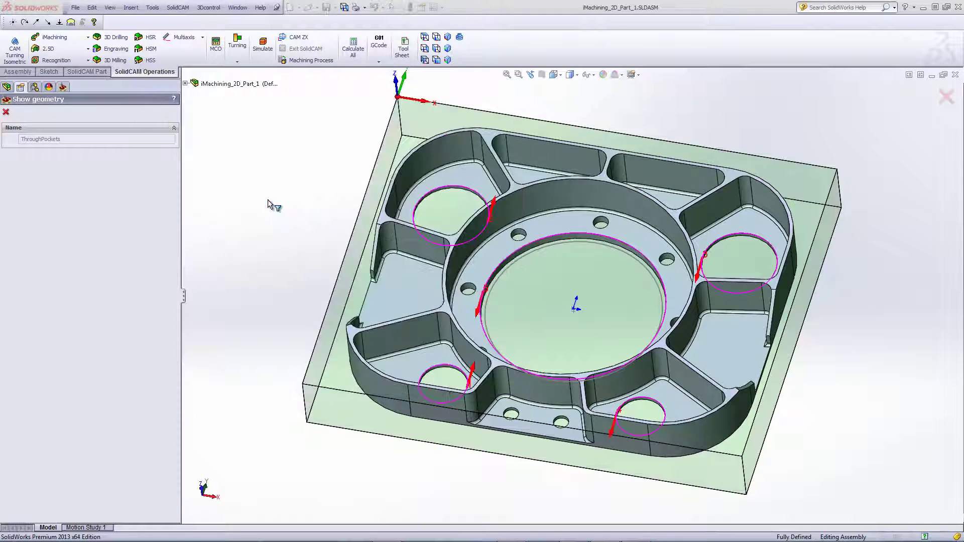
mouse_move(582, 271)
middle_down()
mouse_move(572, 309)
mouse_move(579, 280)
middle_up()
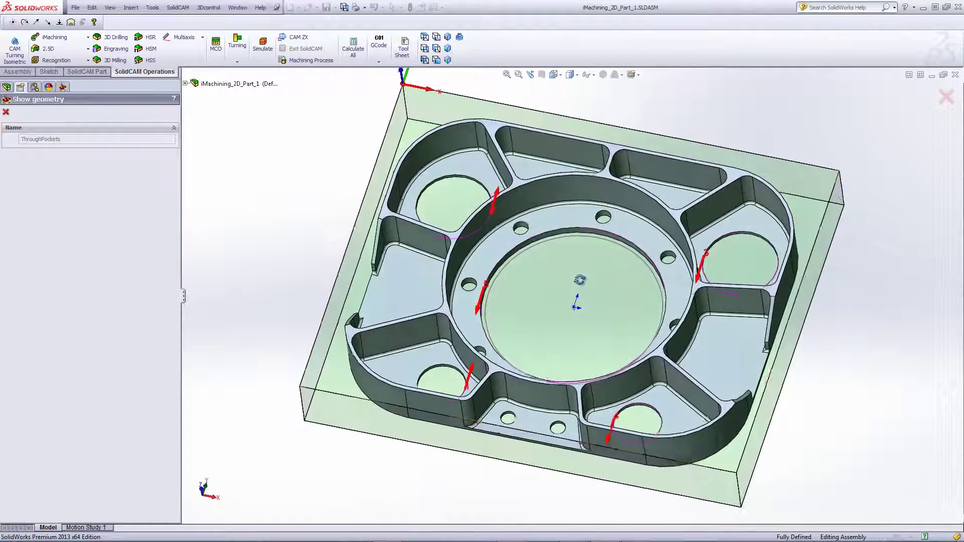
click(6, 112)
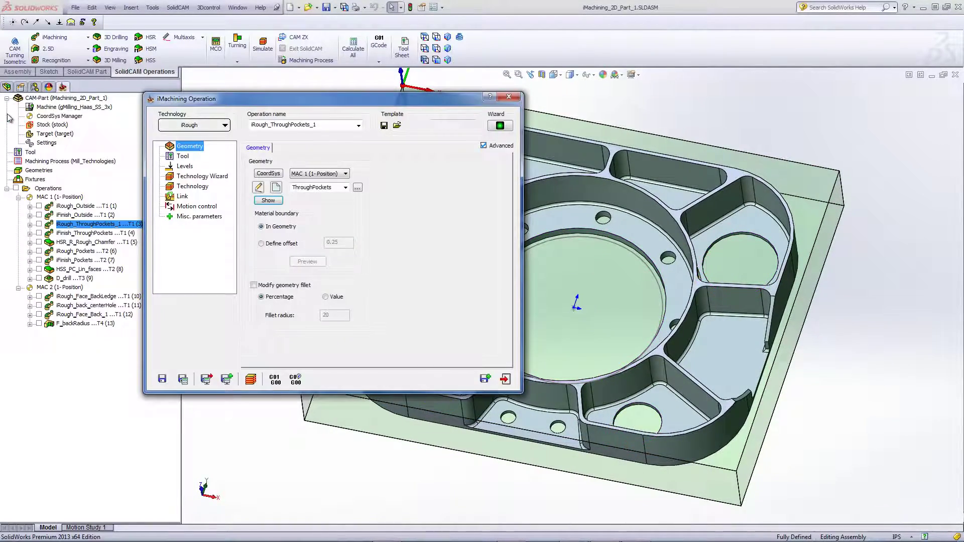
- Review the iRough_ThroughPockets_1 tool and Technology Wizard cutting conditions, then open the simulation
click(183, 156)
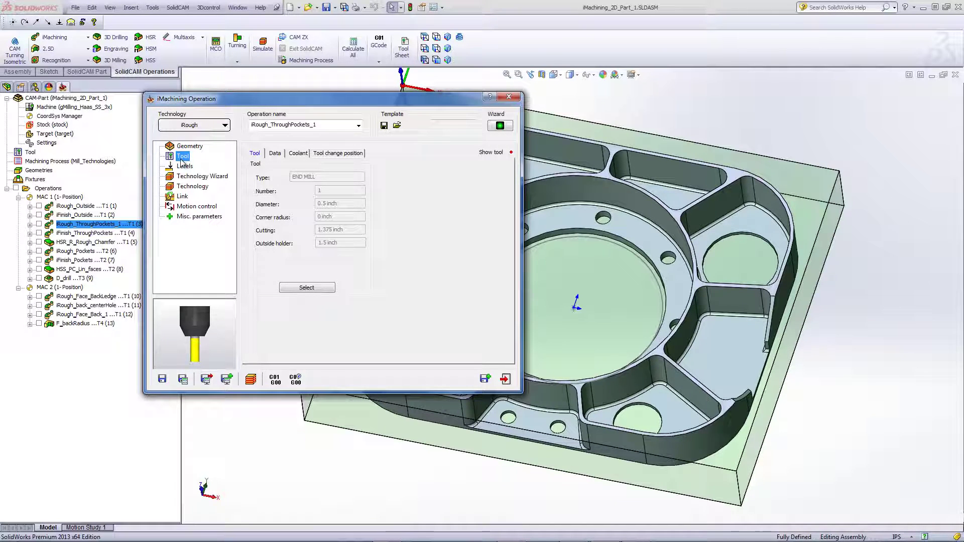
click(192, 178)
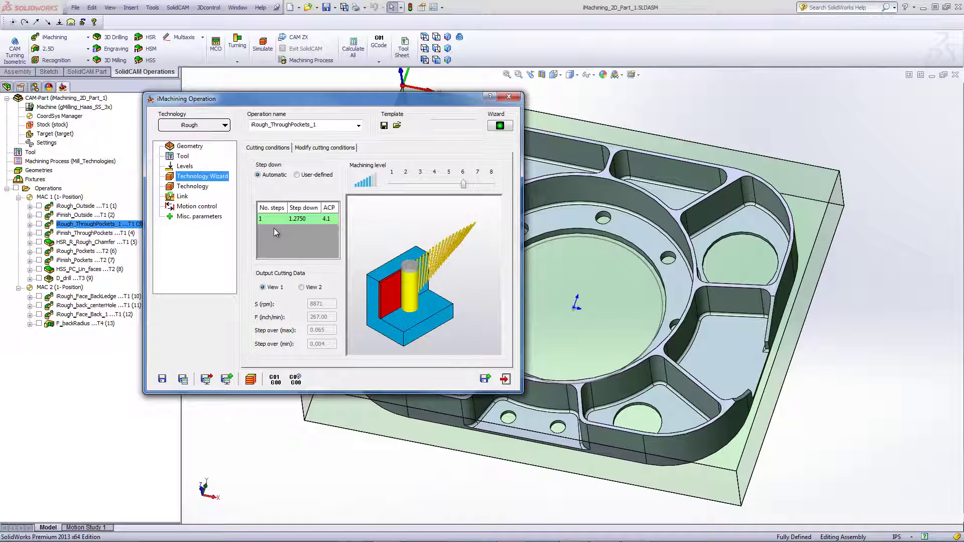
click(250, 379)
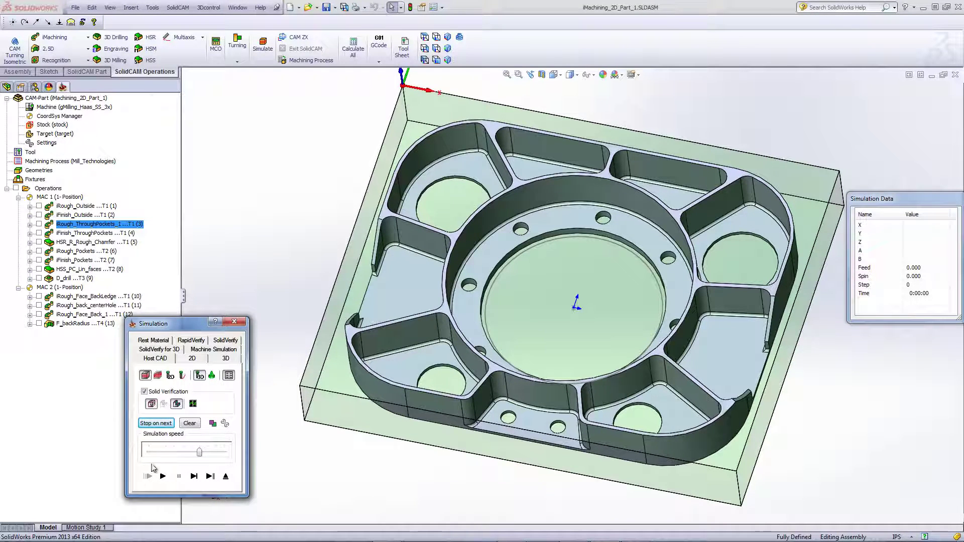
- Play the solid verification, watching the four corner holes and central pocket being cut
click(162, 476)
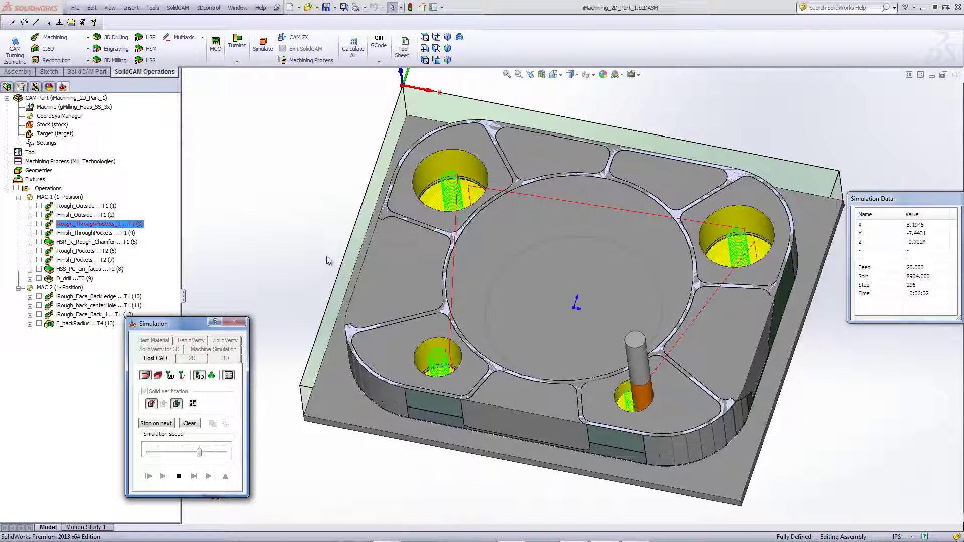
middle_drag(345, 205, 382, 190)
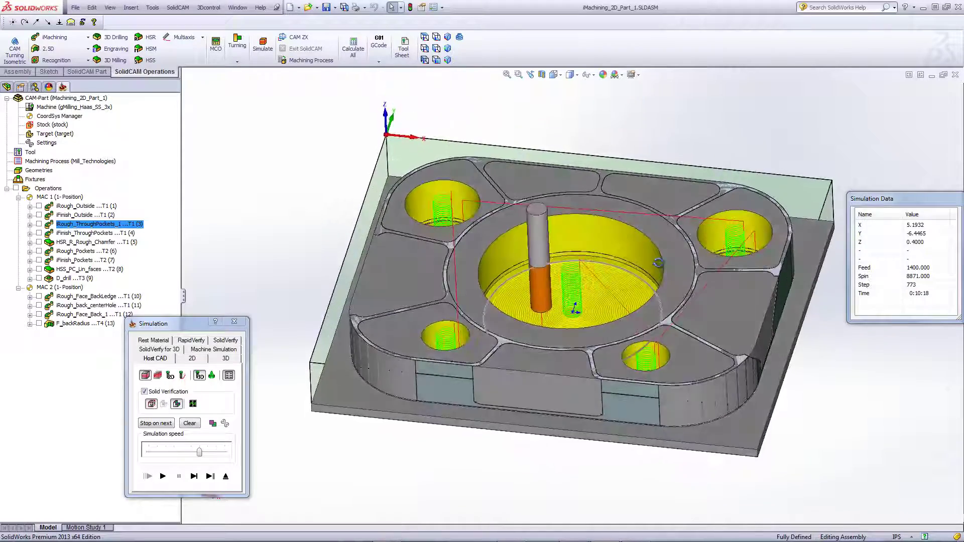
scroll(750, 258, up, 2)
scroll(750, 258, up, 3)
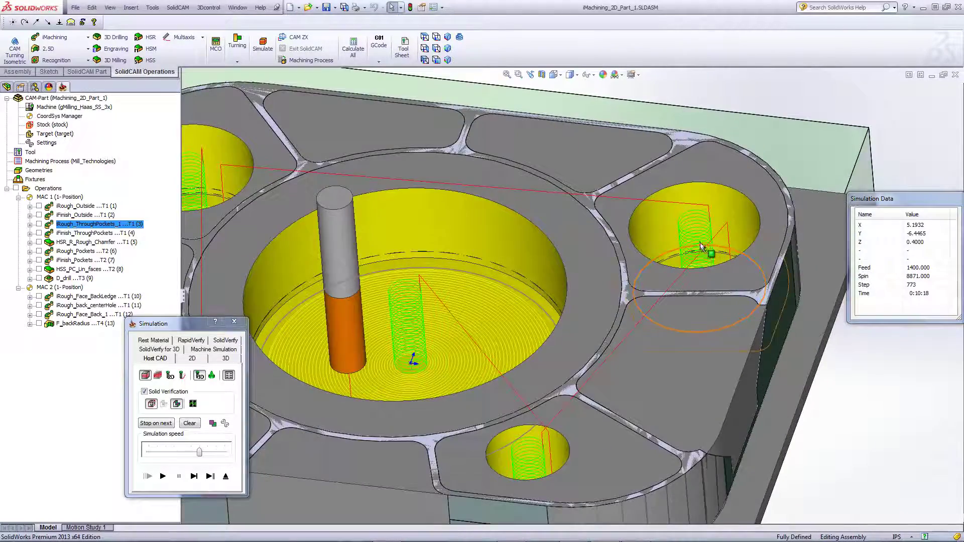